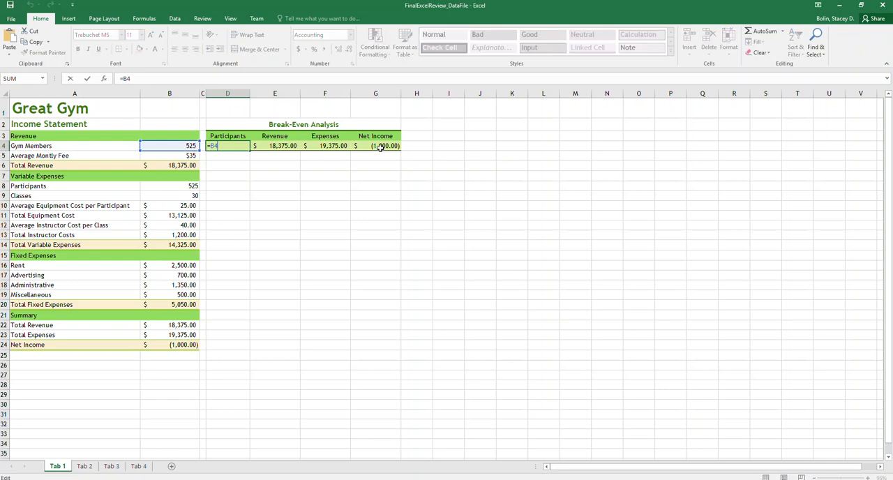
# - Clear the existing formulas from D4:G4 in the Break-Even Analysis table
pyautogui.moveTo(376, 147); pyautogui.dragTo(234, 147)
pyautogui.press('Delete')
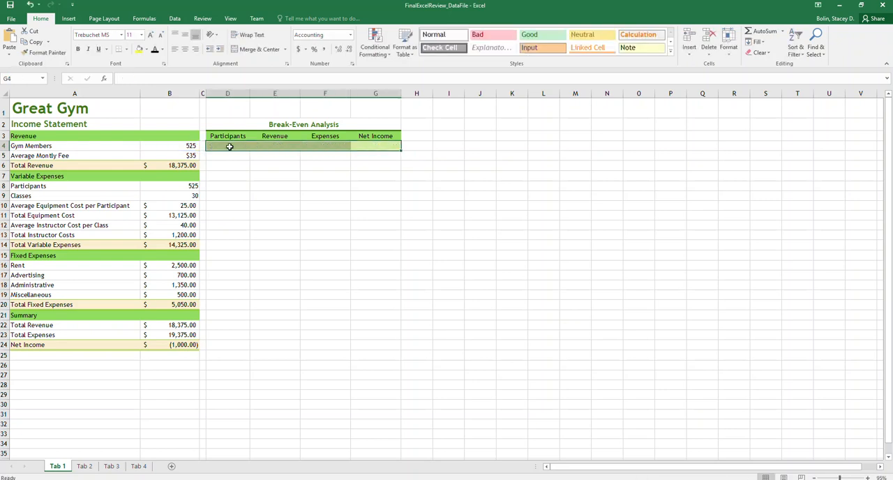
pyautogui.click(233, 146)
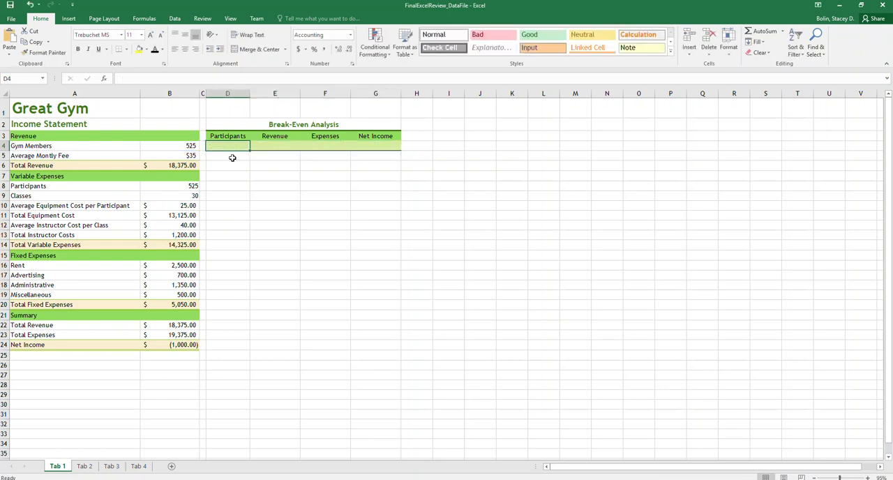
# - Try 400 and 450 as the Gym Members value in B4 of the income statement
pyautogui.click(185, 145)
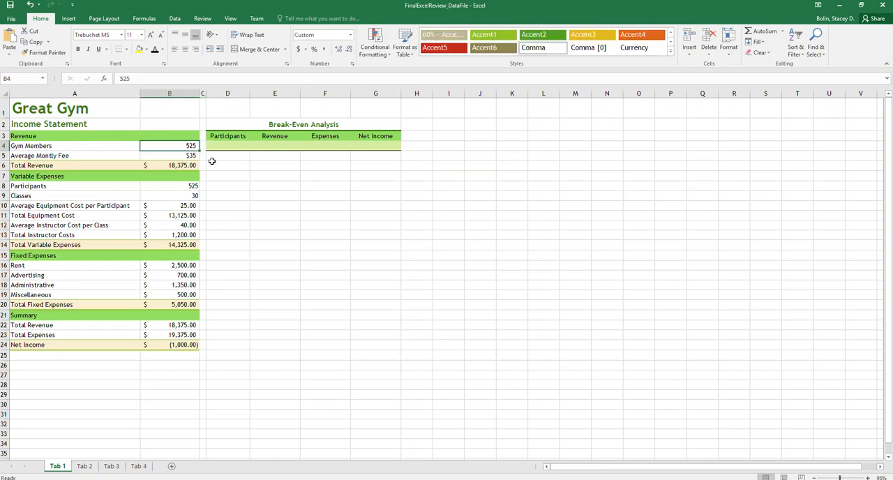
pyautogui.write('400')
pyautogui.press('Return')
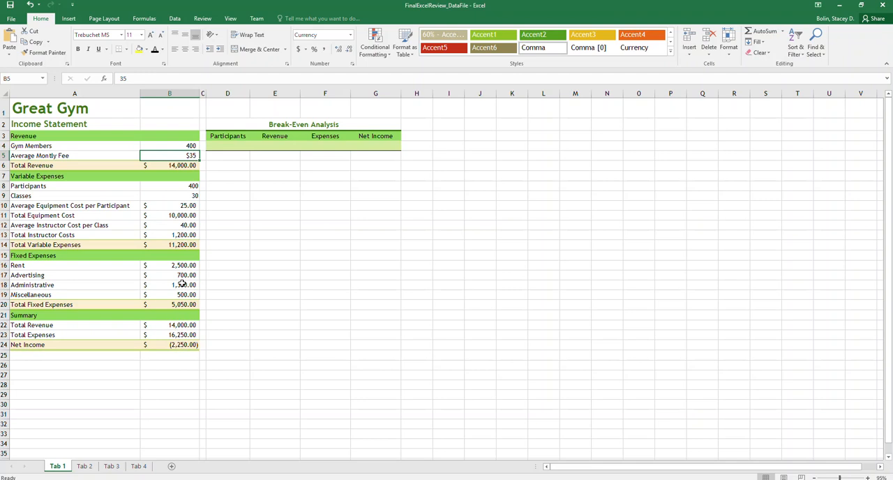
pyautogui.doubleClick(178, 146)
pyautogui.write('450')
pyautogui.press('Return')
# - Link Participants cell D4 to the Gym Members cell B4 and format it in comma style without decimals
pyautogui.click(226, 146)
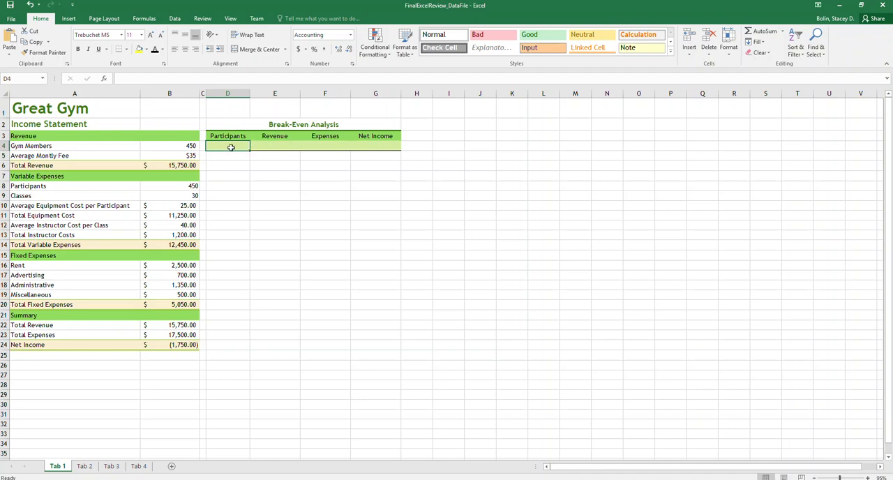
pyautogui.write('=')
pyautogui.click(184, 146)
pyautogui.press('Return')
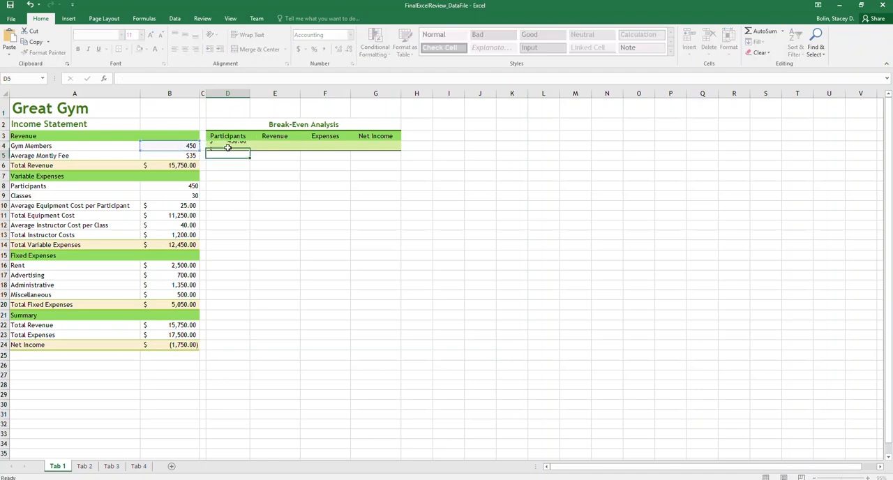
pyautogui.click(229, 145)
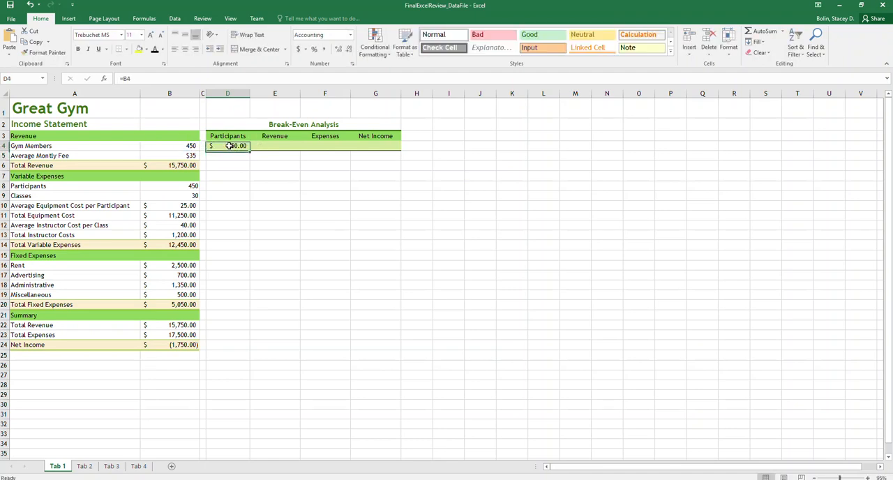
pyautogui.click(323, 49)
pyautogui.doubleClick(348, 53)
# - Link the Revenue cell E4 to Total Revenue in B22 of the Summary section
pyautogui.click(287, 146)
pyautogui.doubleClick(287, 146)
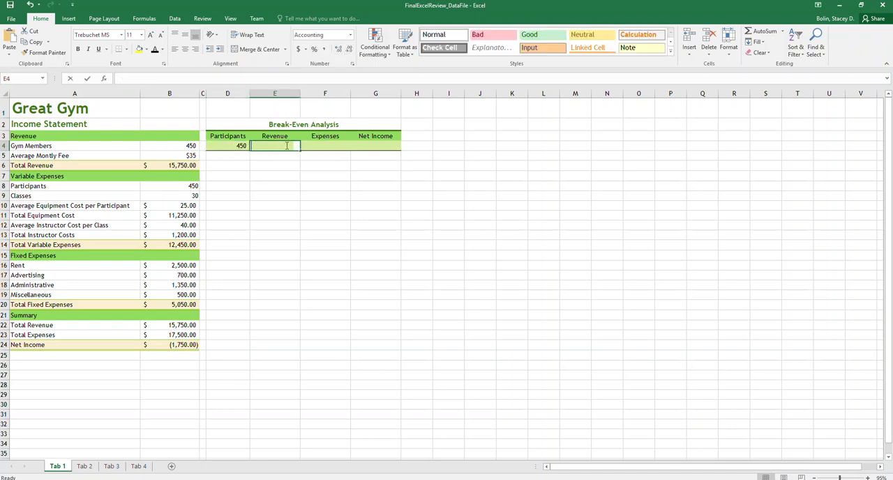
pyautogui.write('=')
pyautogui.click(185, 326)
pyautogui.press('Return')
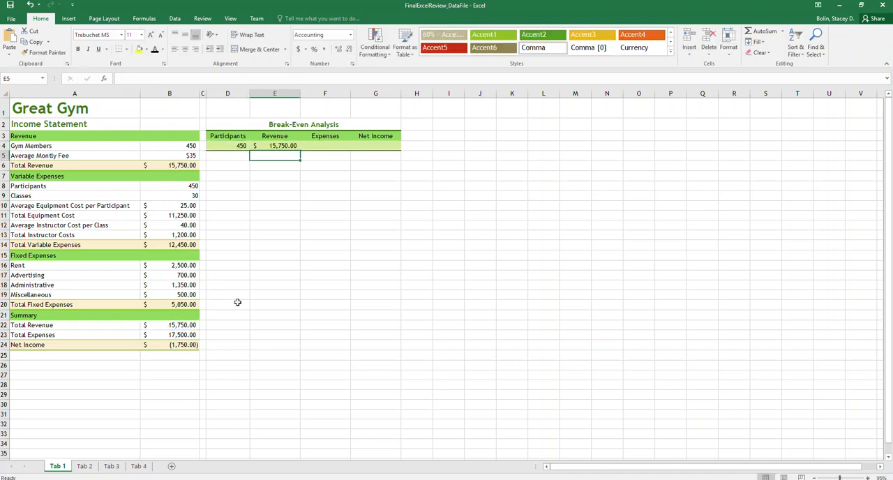
# - Link the Expenses cell F4 to Total Expenses in B23 and the Net Income cell G4 to Net Income in B24
pyautogui.click(318, 147)
pyautogui.write('=')
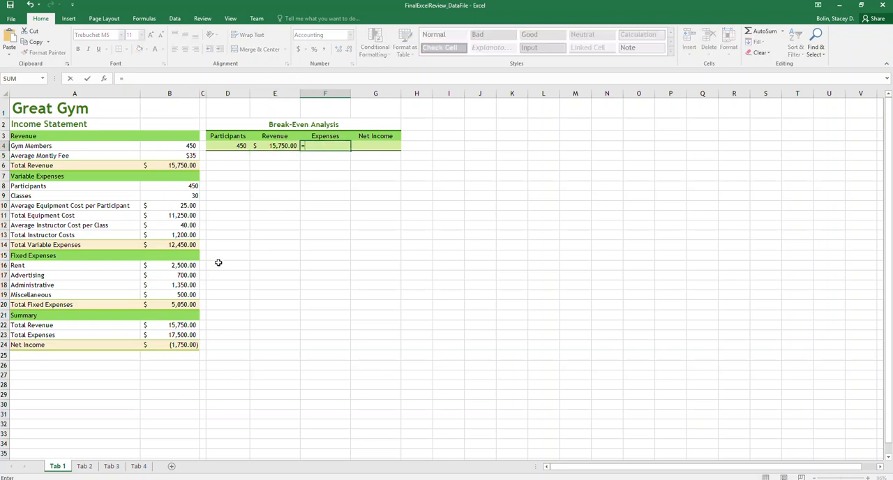
pyautogui.click(180, 335)
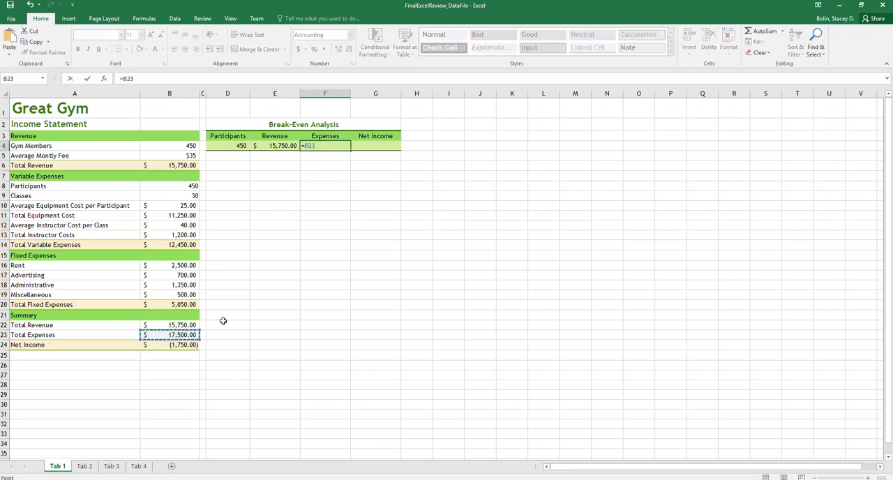
pyautogui.press('Return')
pyautogui.click(381, 146)
pyautogui.write('=')
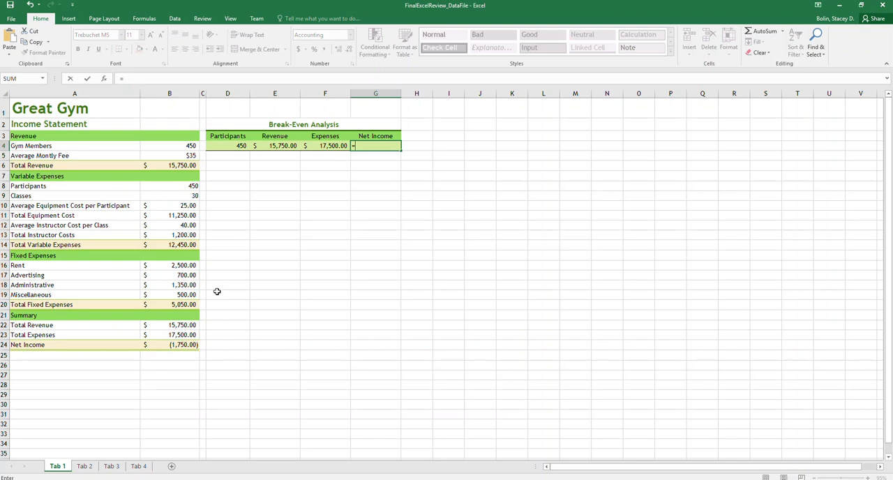
pyautogui.click(185, 345)
pyautogui.press('Return')
# - Fill the Participants column in D5:D15 with a series from 400 to 900 in increments of 50
pyautogui.click(237, 158)
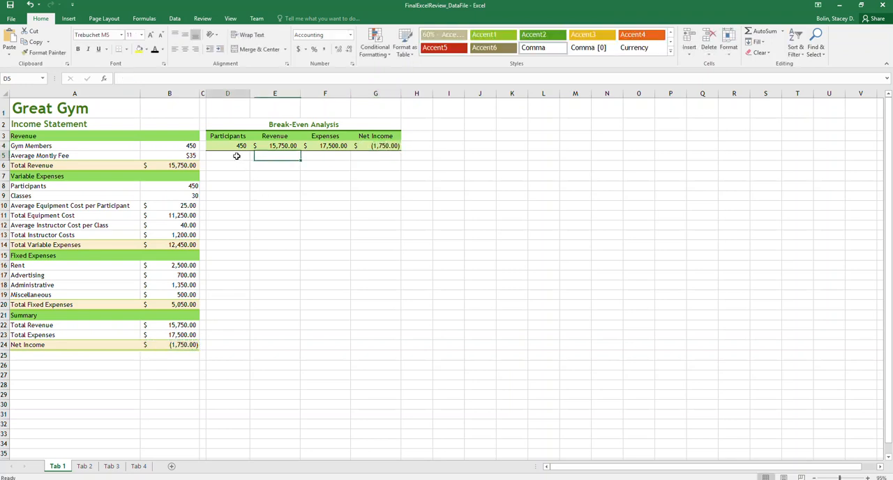
pyautogui.write('400')
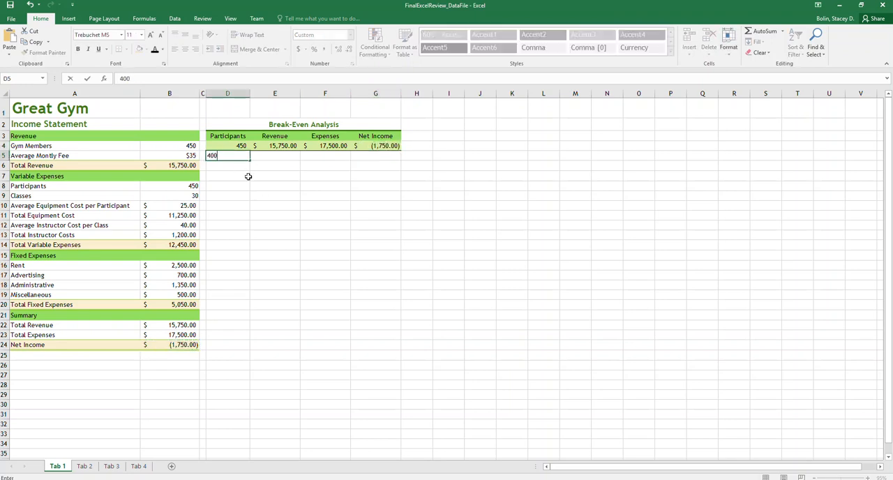
pyautogui.press('Return')
pyautogui.write('450')
pyautogui.press('Return')
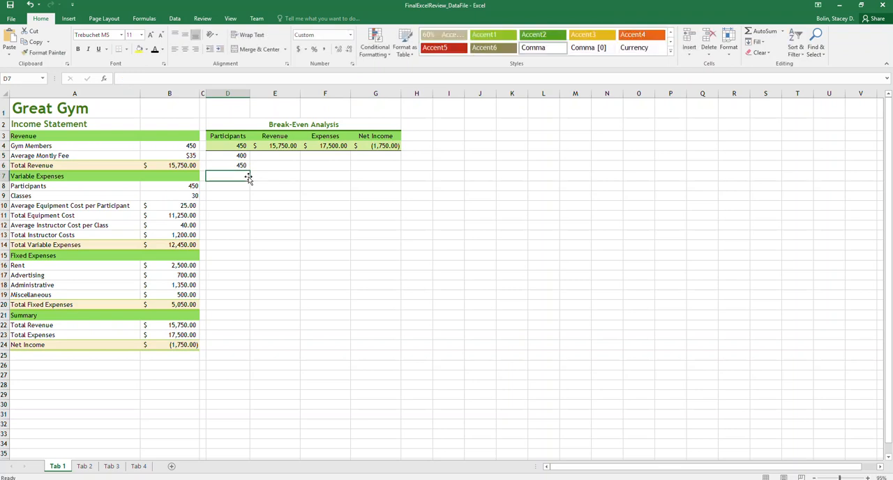
pyautogui.moveTo(242, 156); pyautogui.dragTo(246, 261)
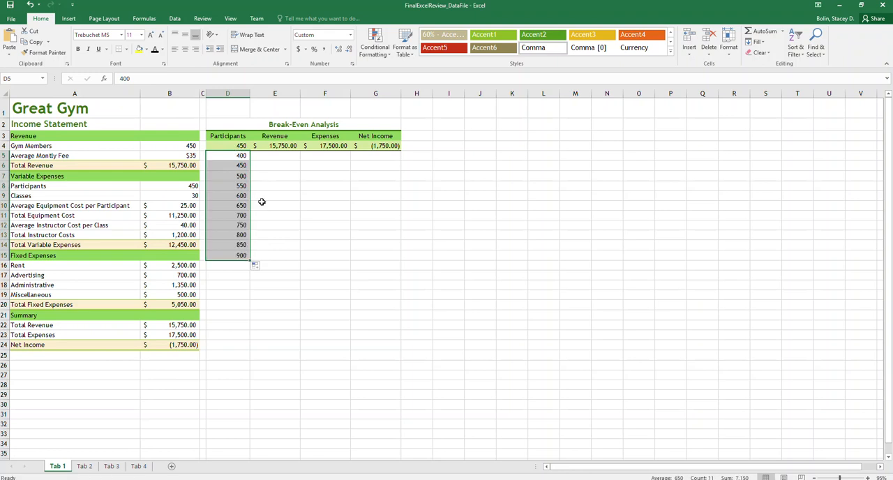
# - Set the Gym Members value in B4 to 525
pyautogui.click(178, 145)
pyautogui.write('525')
pyautogui.press('Return')
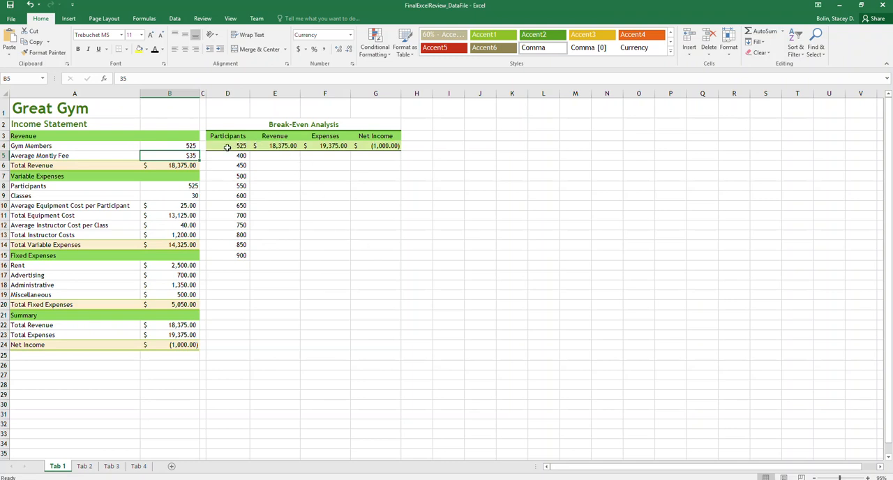
# - Create a one-variable data table over D4:G15 with B4 as the column input cell
pyautogui.moveTo(229, 144); pyautogui.dragTo(377, 255)
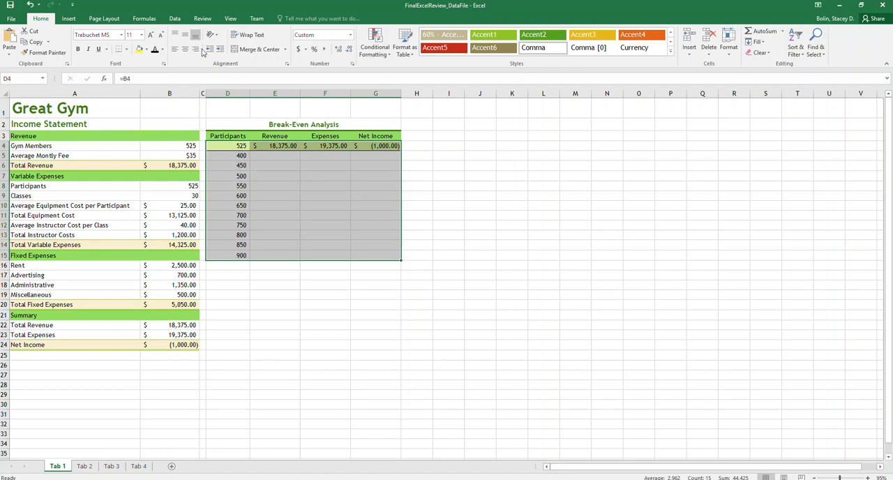
pyautogui.click(175, 19)
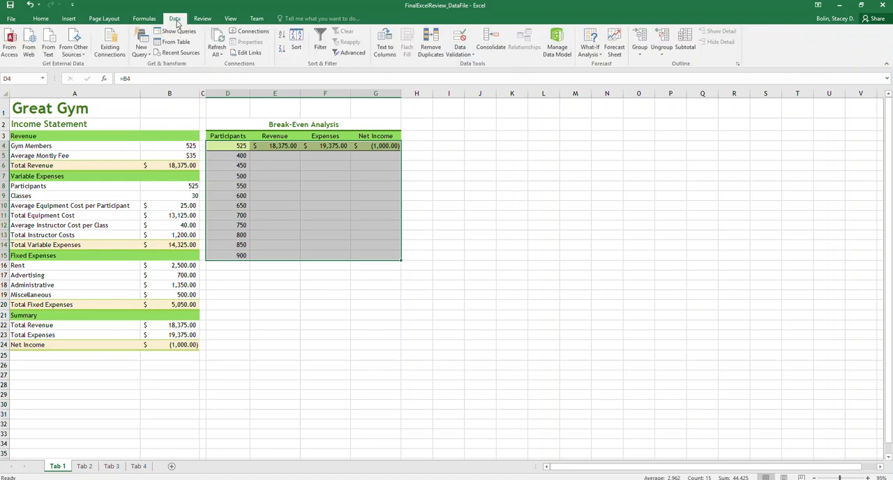
pyautogui.click(597, 56)
pyautogui.click(604, 88)
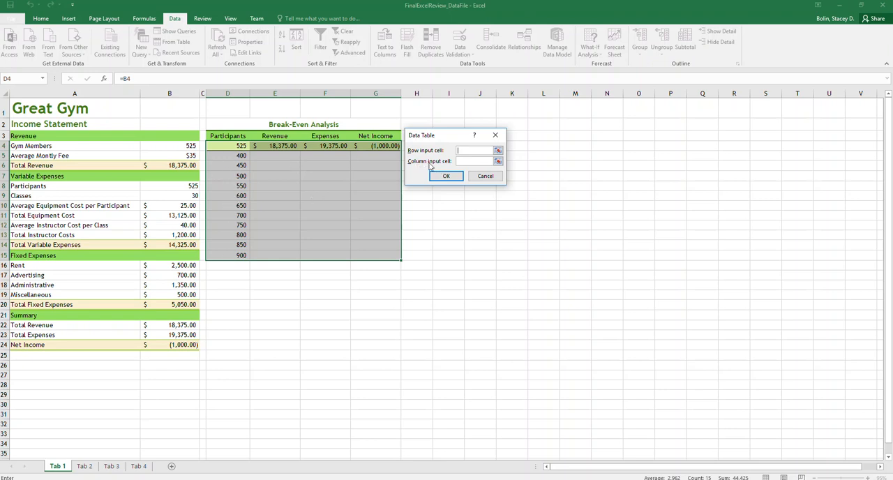
pyautogui.click(463, 160)
pyautogui.click(186, 146)
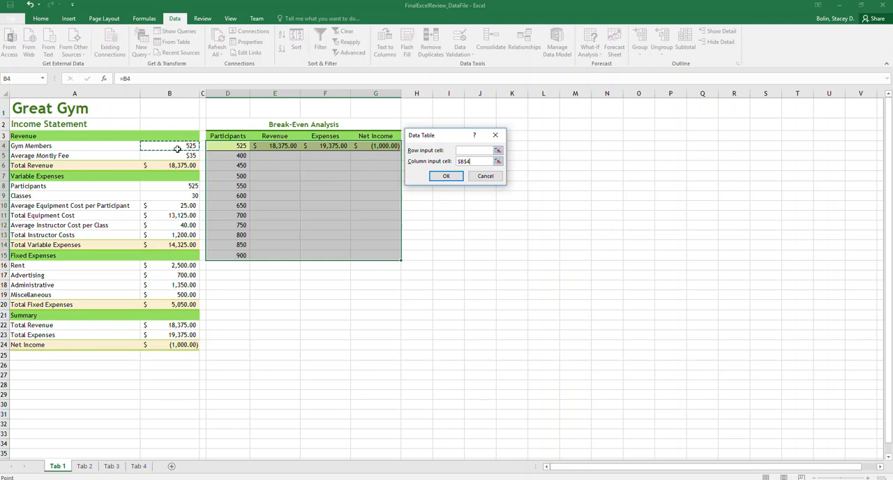
pyautogui.click(446, 177)
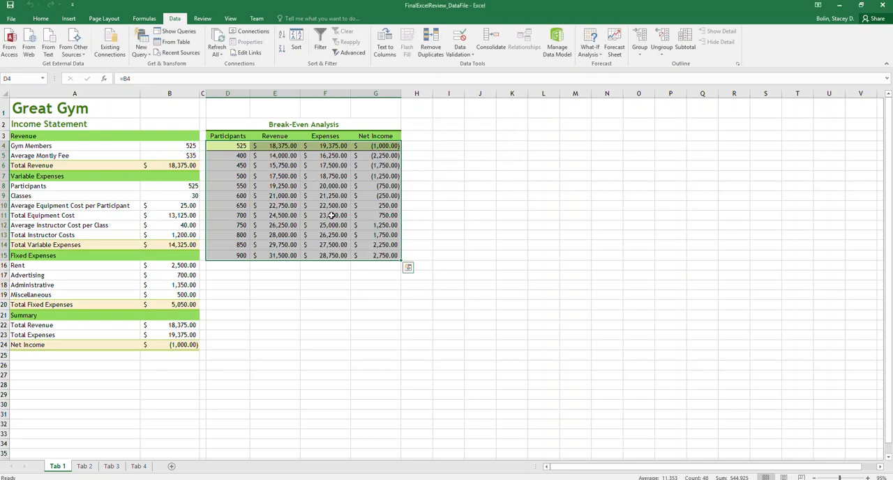
# - Test the break-even table with 400 Gym Members in B4, and restore the value to 525
pyautogui.click(294, 185)
pyautogui.click(236, 146)
pyautogui.click(183, 145)
pyautogui.write('400')
pyautogui.press('Return')
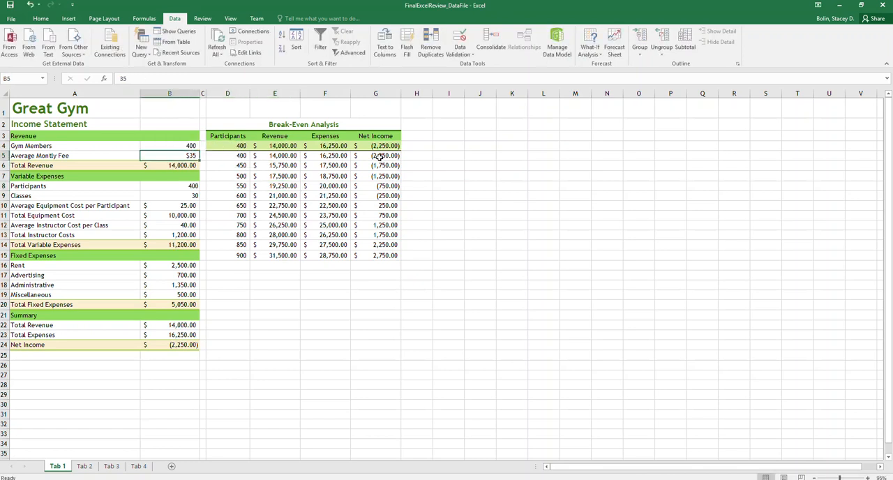
pyautogui.click(175, 146)
pyautogui.write('525')
pyautogui.press('Return')
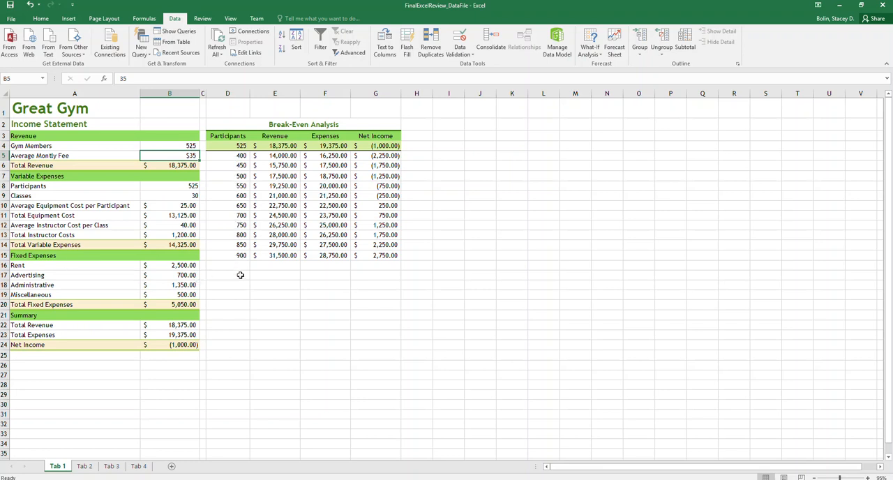
# - Insert a scatter chart with straight lines and markers from the participants, revenue and expenses data in D5:F15
pyautogui.click(235, 155)
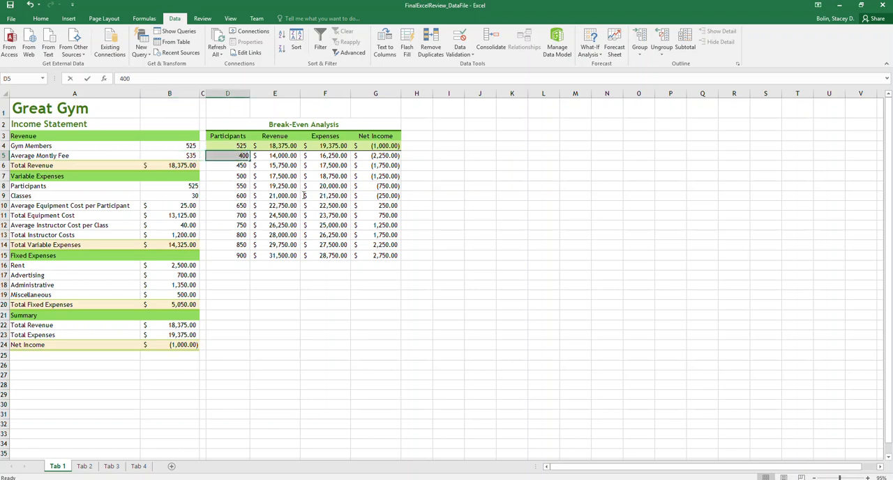
pyautogui.moveTo(239, 158)
pyautogui.mouseDown()
pyautogui.moveTo(314, 182)
pyautogui.moveTo(362, 229)
pyautogui.mouseUp()
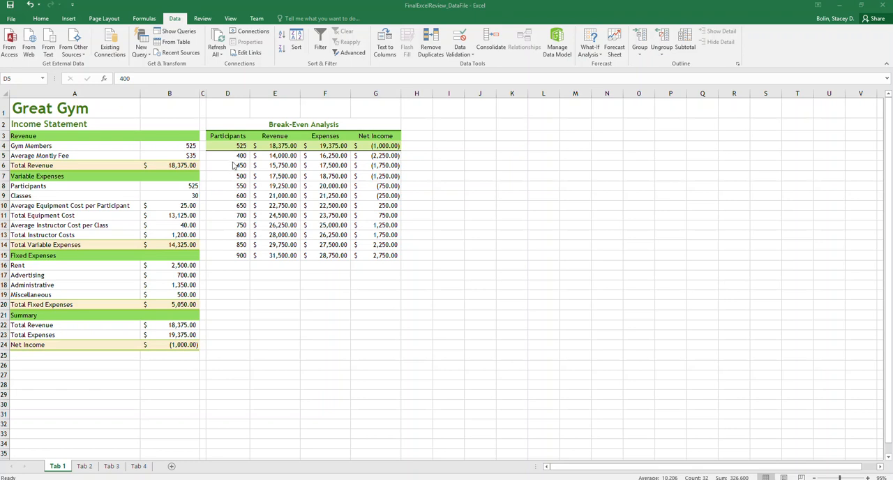
pyautogui.moveTo(237, 155); pyautogui.dragTo(322, 256)
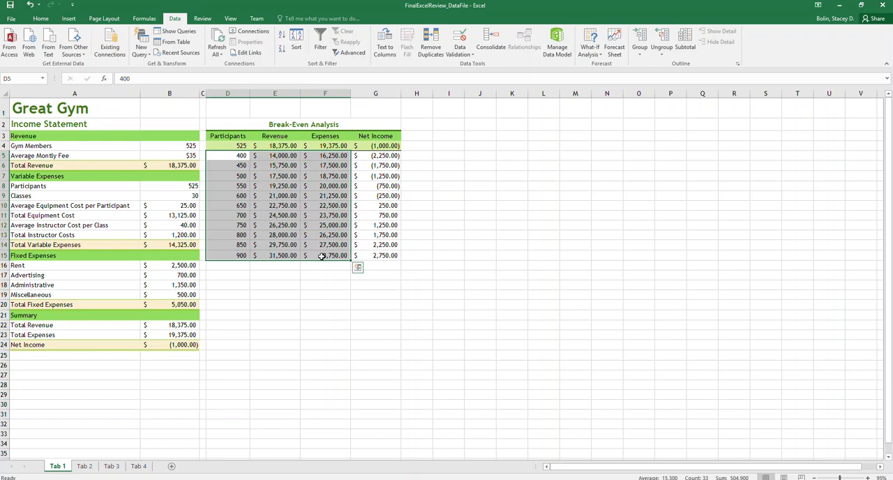
pyautogui.click(73, 18)
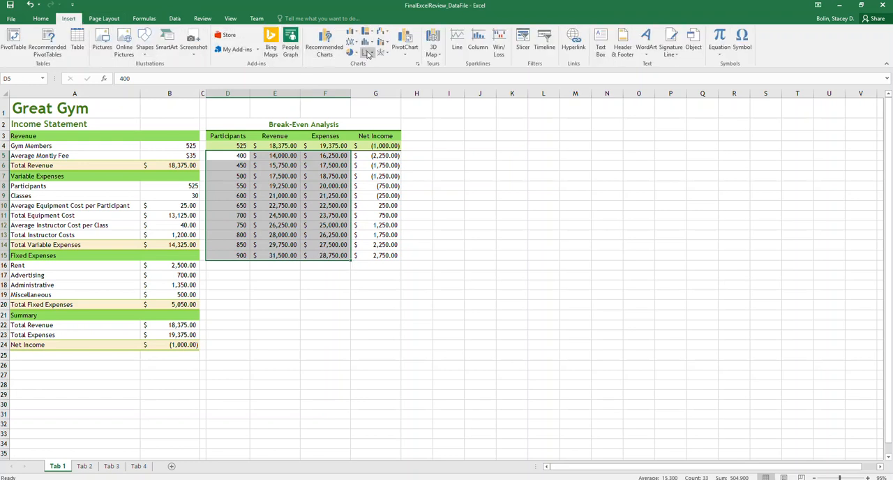
pyautogui.click(368, 55)
pyautogui.click(370, 54)
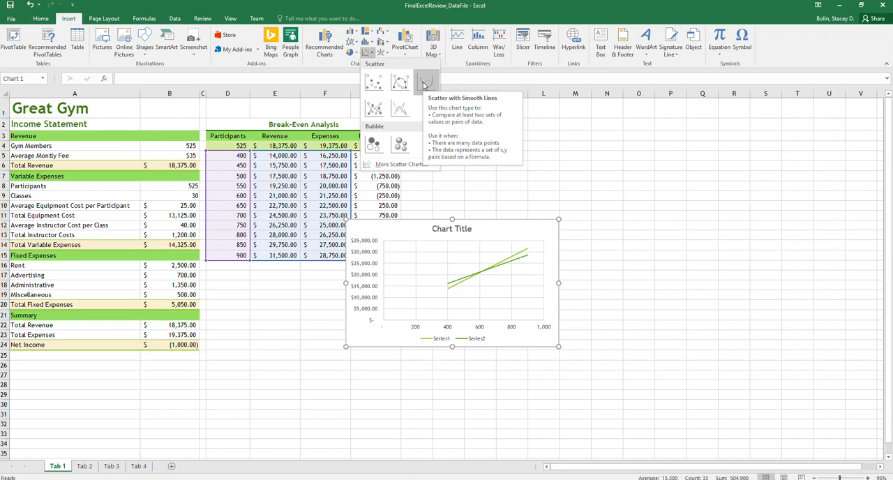
pyautogui.click(376, 108)
# - Fit the chart directly beneath the break-even table across columns D to G, and remove its chart title
pyautogui.moveTo(491, 228); pyautogui.dragTo(352, 271)
pyautogui.moveTo(419, 391); pyautogui.dragTo(399, 398)
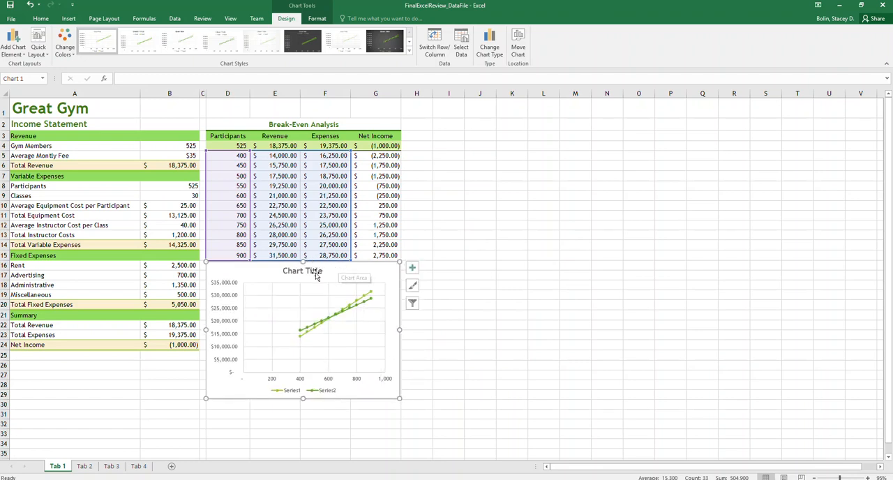
pyautogui.click(412, 267)
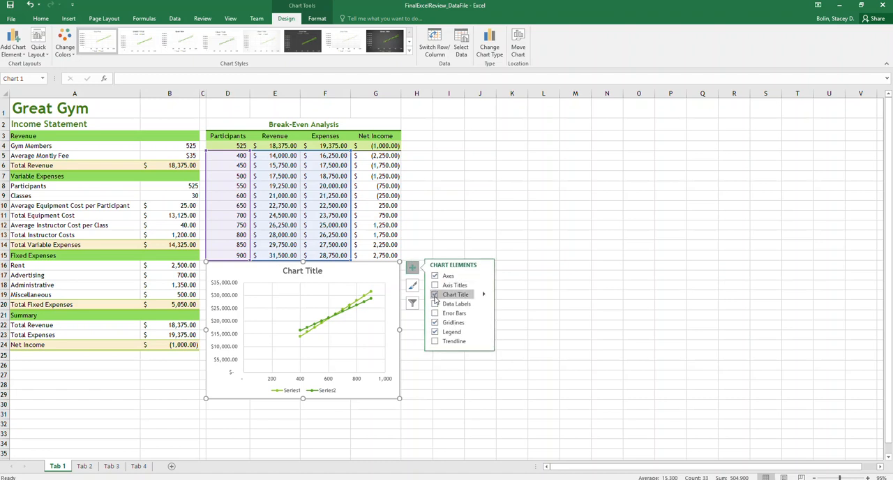
pyautogui.click(435, 295)
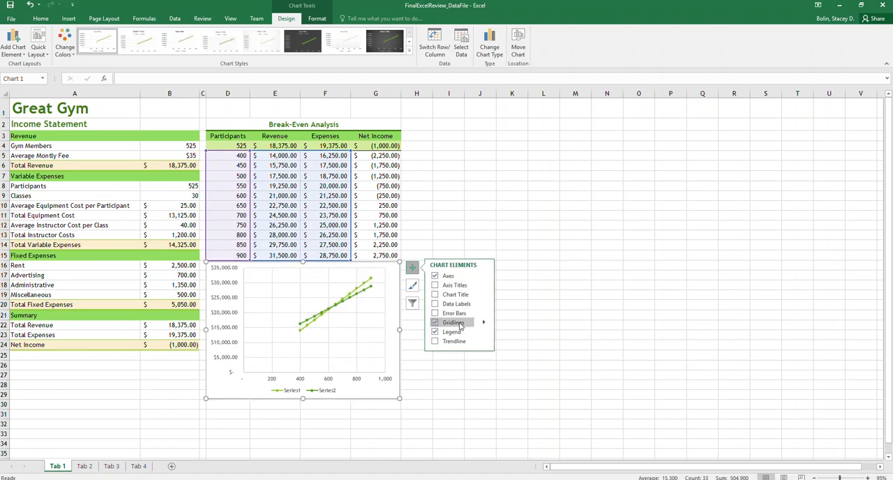
# - Set the chart's horizontal axis bounds to a minimum of 400 and a maximum of 900
pyautogui.click(484, 277)
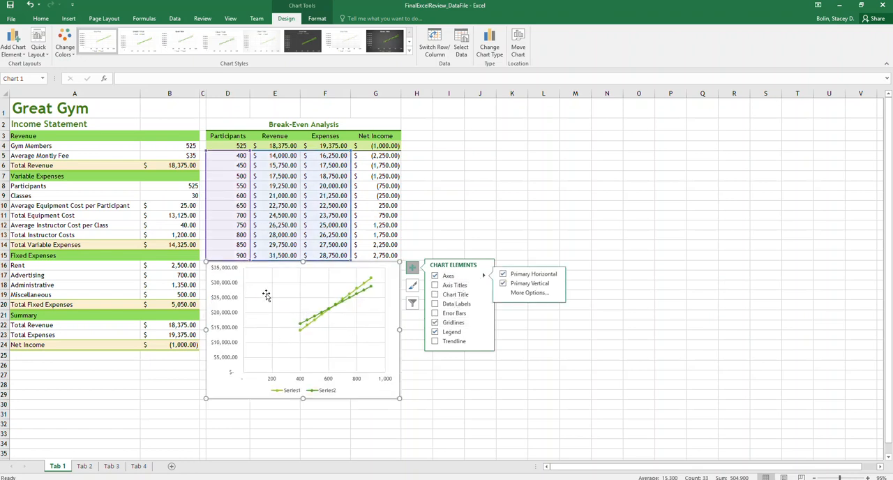
pyautogui.click(537, 294)
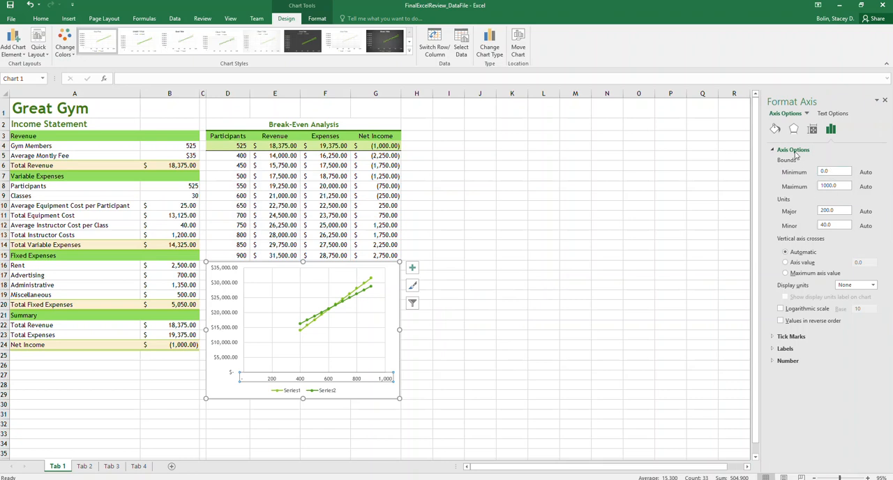
pyautogui.click(839, 173)
pyautogui.write('400')
pyautogui.press('Return')
pyautogui.press('Tab')
pyautogui.write('900')
pyautogui.press('Tab')
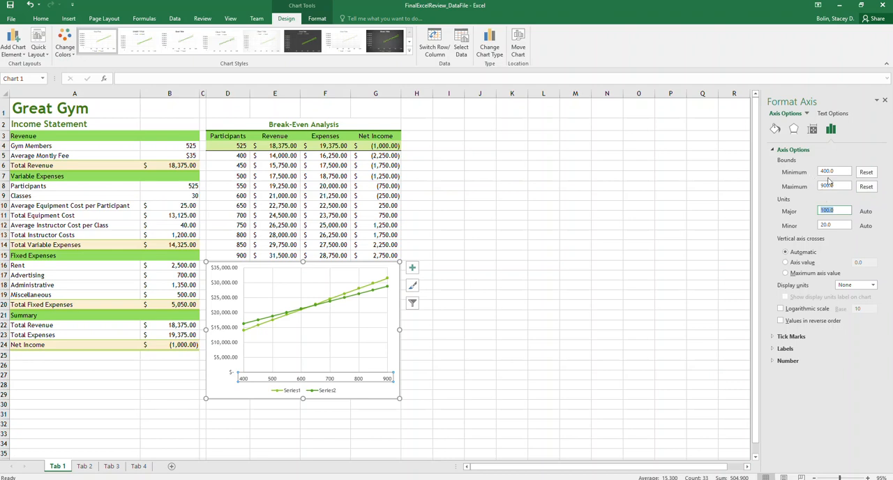
# - Set the minimum bound of the chart's vertical axis to 10000
pyautogui.click(226, 318)
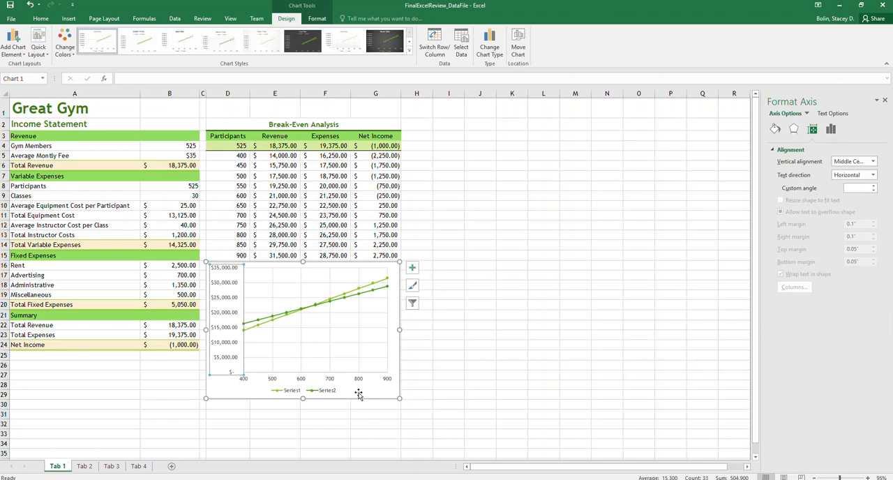
pyautogui.click(361, 394)
pyautogui.click(225, 316)
pyautogui.click(832, 133)
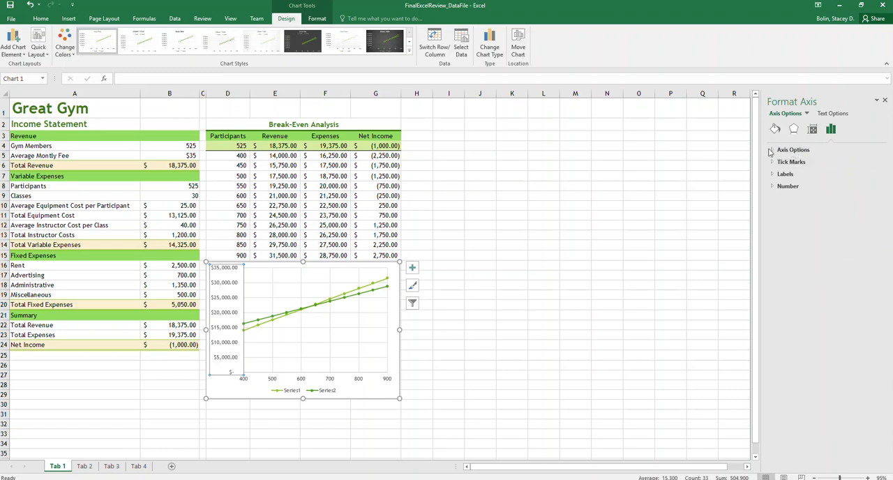
pyautogui.moveTo(838, 170); pyautogui.dragTo(807, 171)
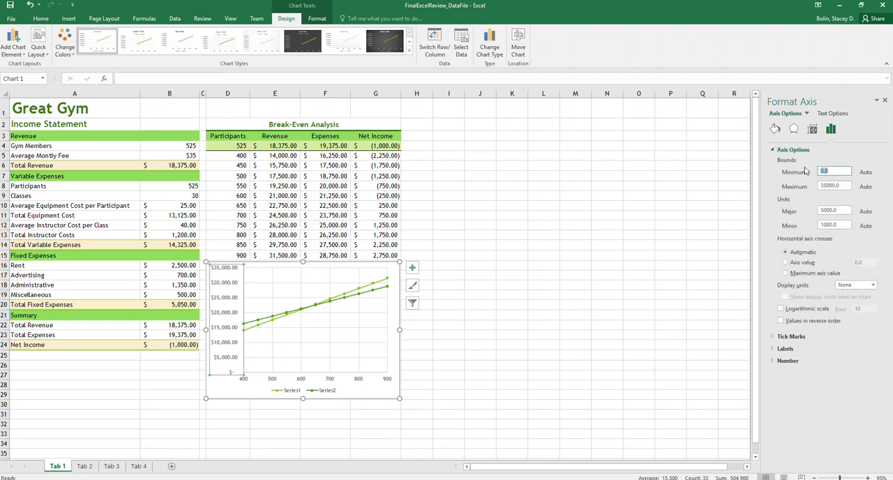
pyautogui.write('10000')
pyautogui.press('Return')
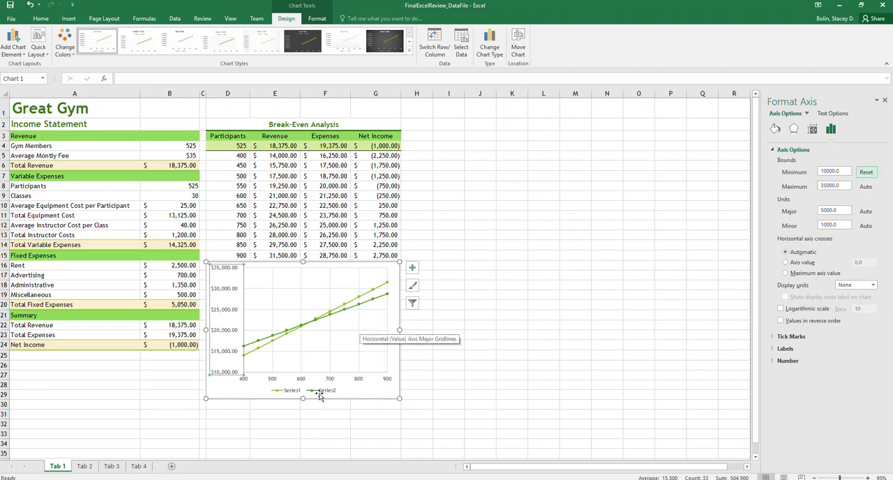
# - Name the chart's first data series Revenue in its data source settings
pyautogui.click(292, 395)
pyautogui.click(294, 395)
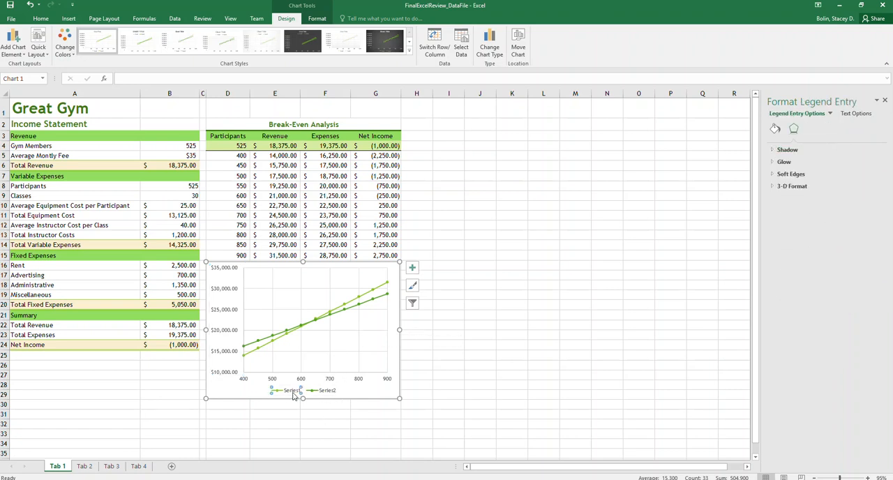
pyautogui.click(328, 395)
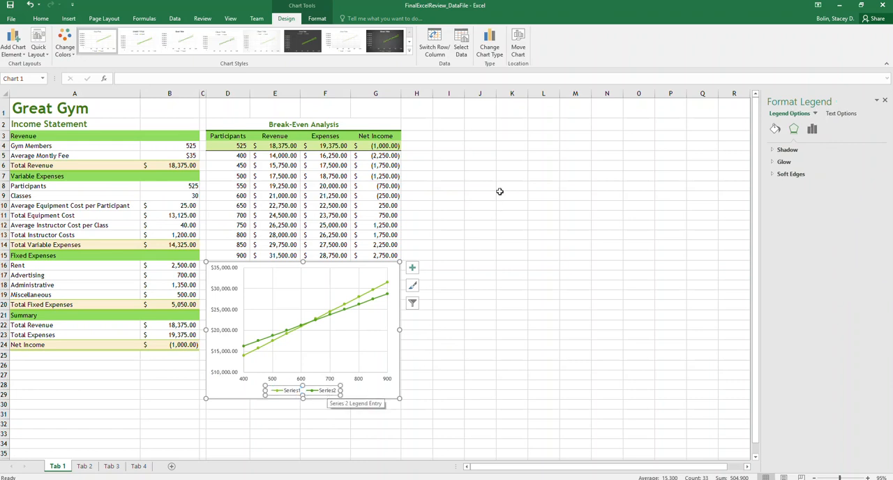
pyautogui.click(461, 42)
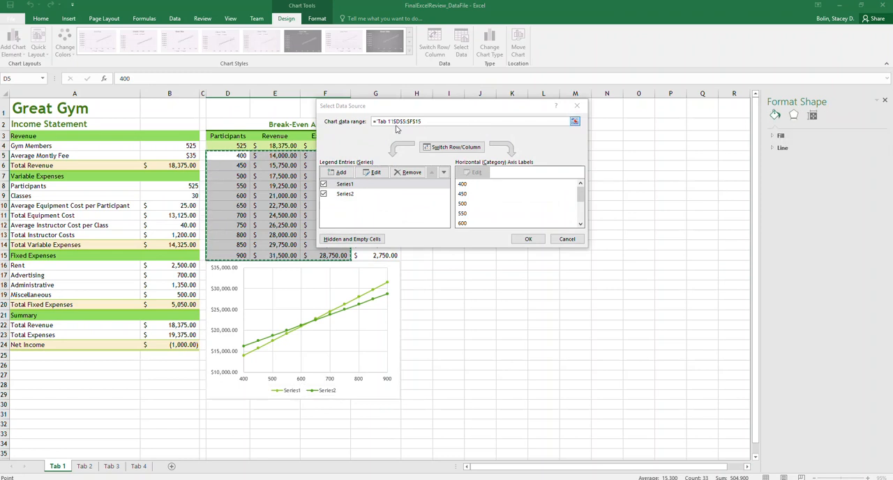
pyautogui.click(345, 183)
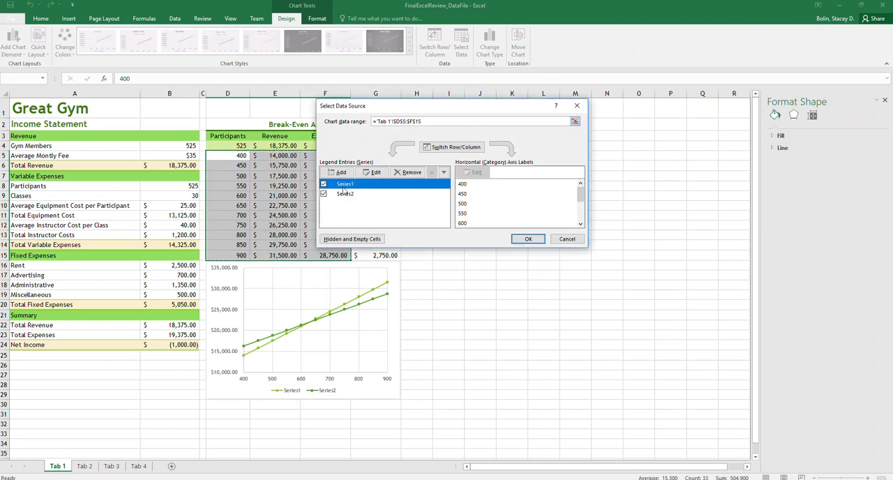
pyautogui.click(376, 172)
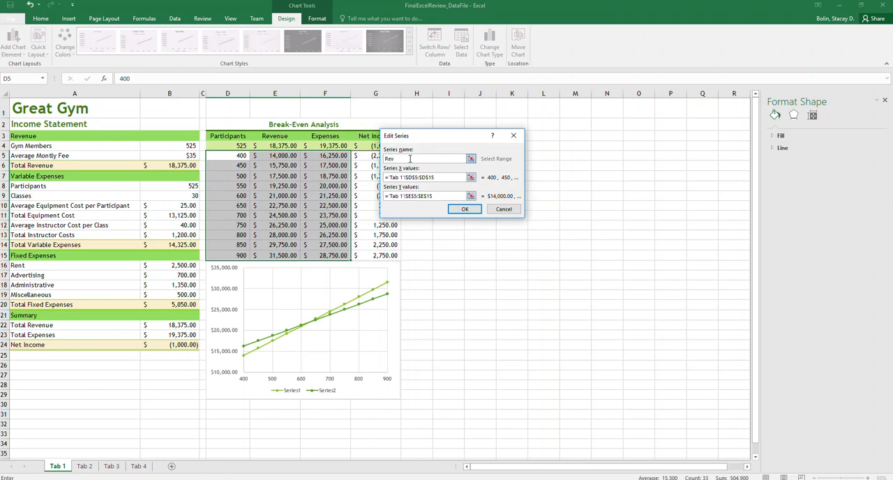
pyautogui.click(464, 209)
# - Name the chart's second data series Expenses, apply the data source changes, and deselect the chart
pyautogui.click(346, 194)
pyautogui.click(375, 171)
pyautogui.write('Expenses')
pyautogui.click(464, 209)
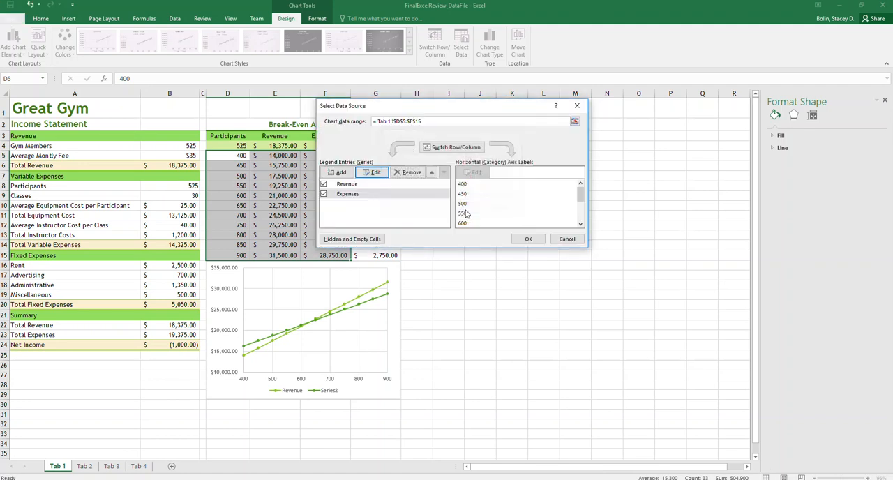
pyautogui.click(529, 239)
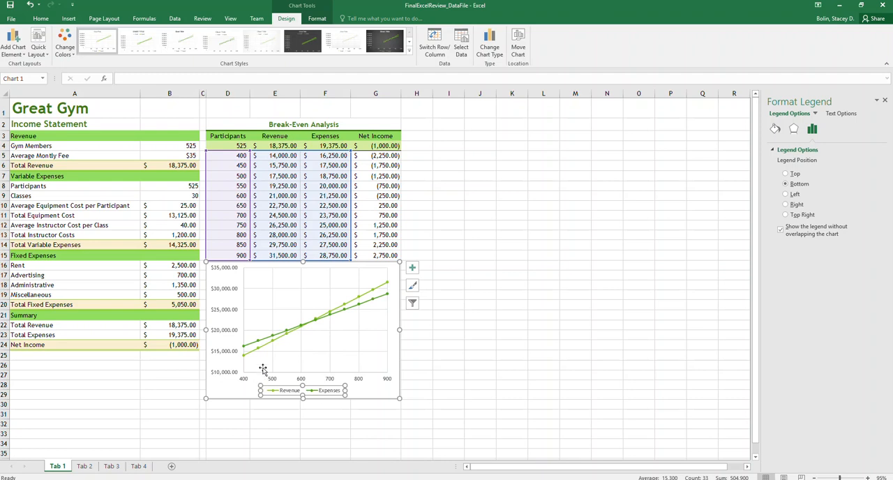
pyautogui.click(433, 349)
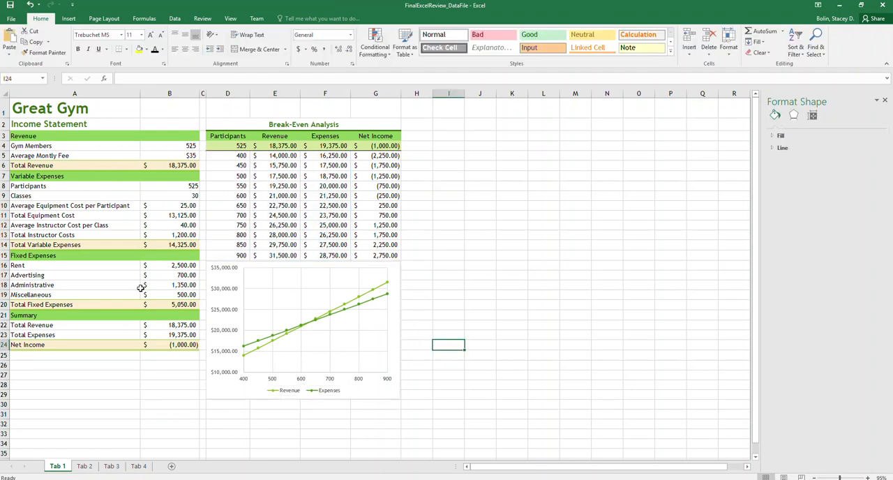